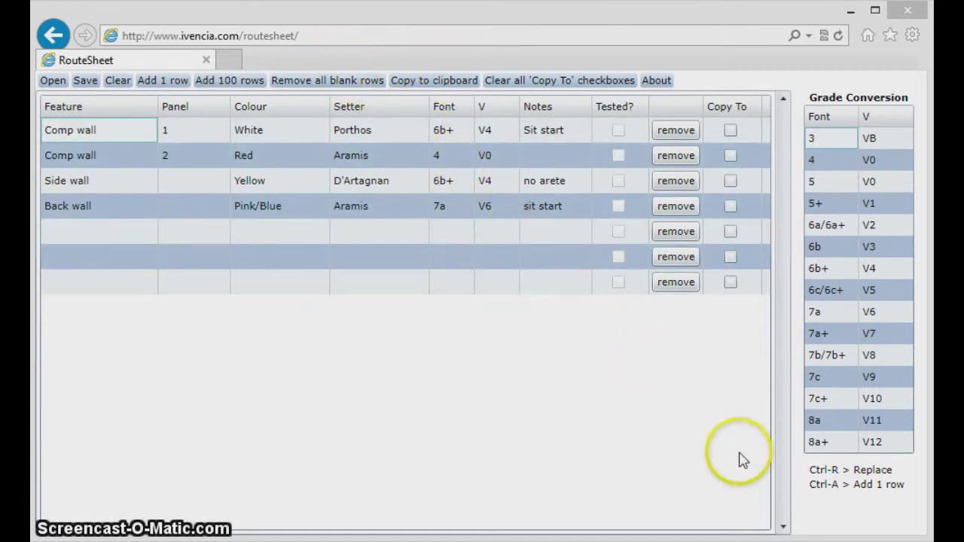
# Install the RouteSheet Application onto this computer and widen its window so the whole route table fits
pyautogui.rightClick(803, 505)
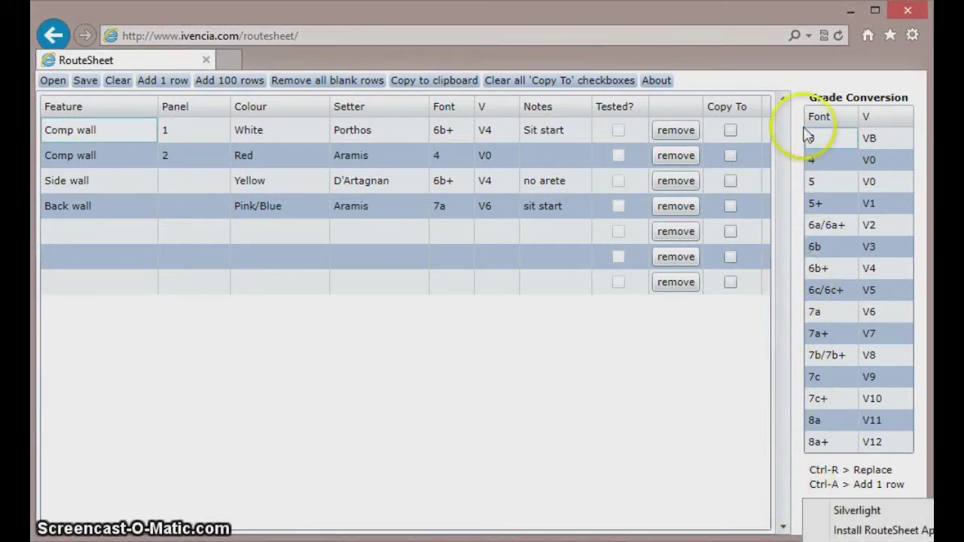
pyautogui.click(799, 102)
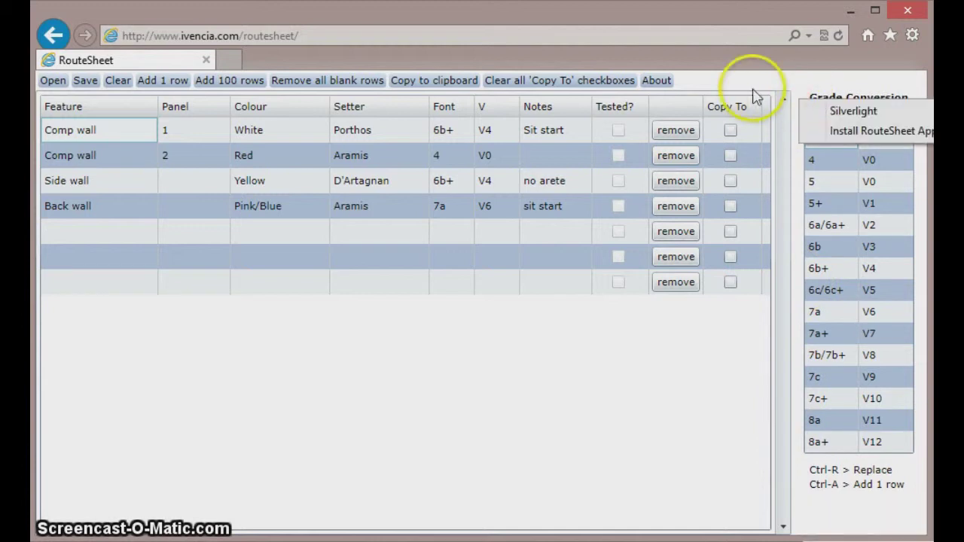
pyautogui.click(688, 81)
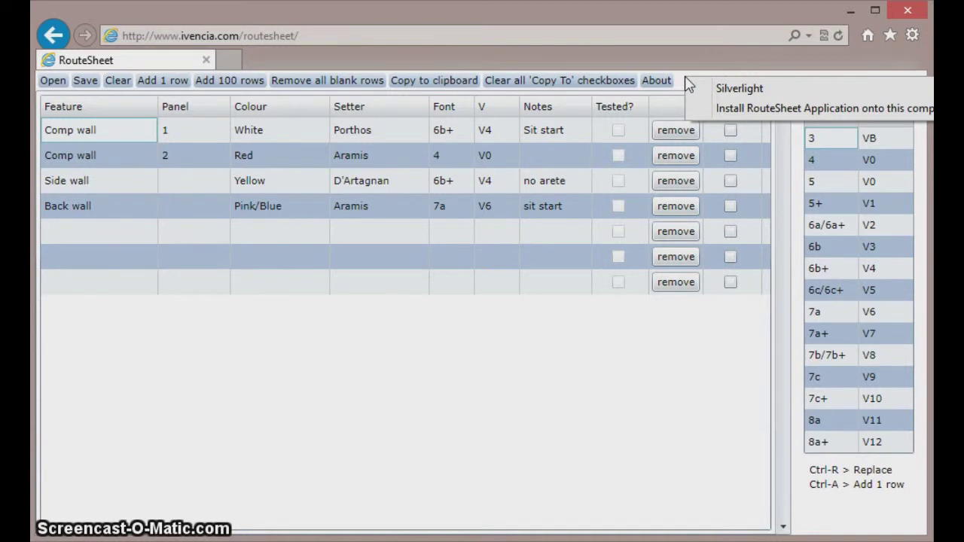
pyautogui.click(727, 111)
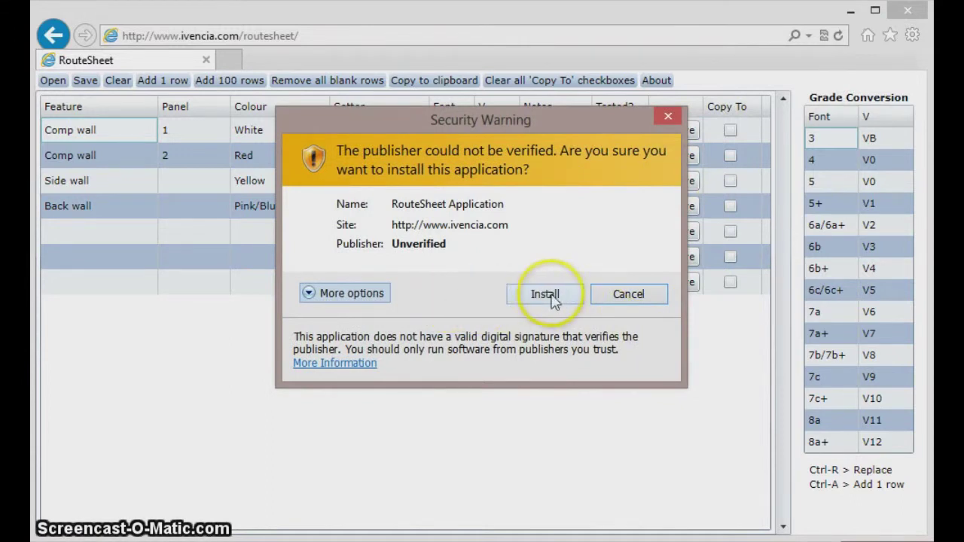
pyautogui.click(547, 297)
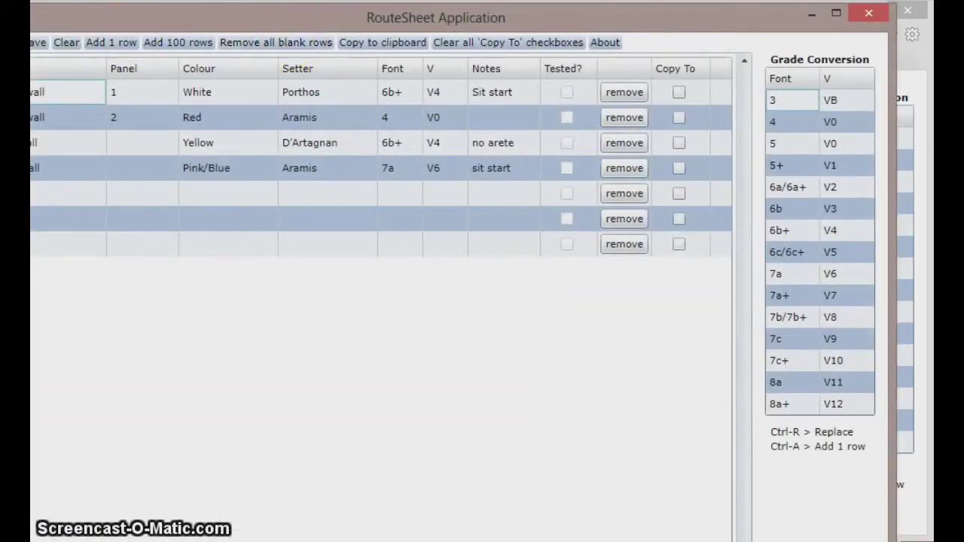
pyautogui.moveTo(30, 12)
pyautogui.mouseDown()
pyautogui.moveTo(23, 10)
pyautogui.moveTo(35, 7)
pyautogui.mouseUp()
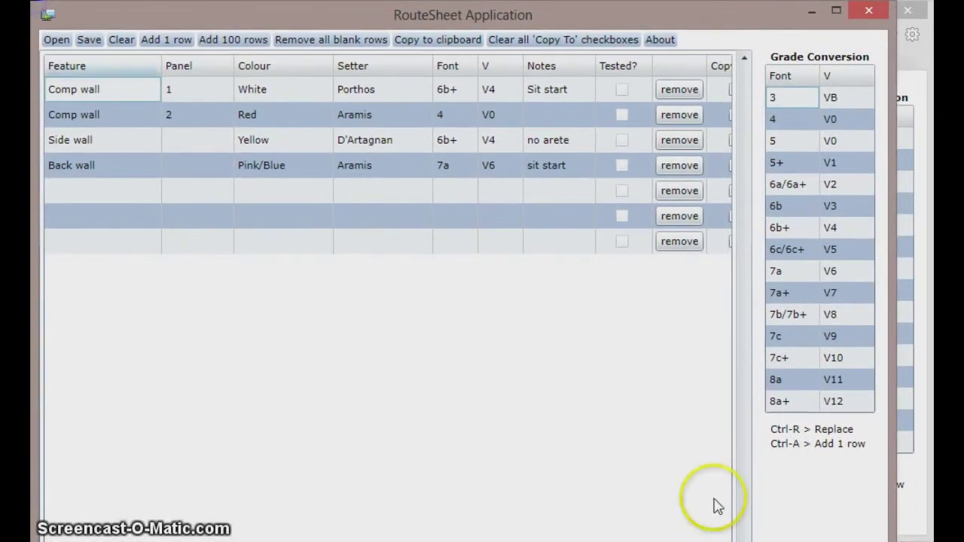
pyautogui.moveTo(888, 541); pyautogui.dragTo(925, 538)
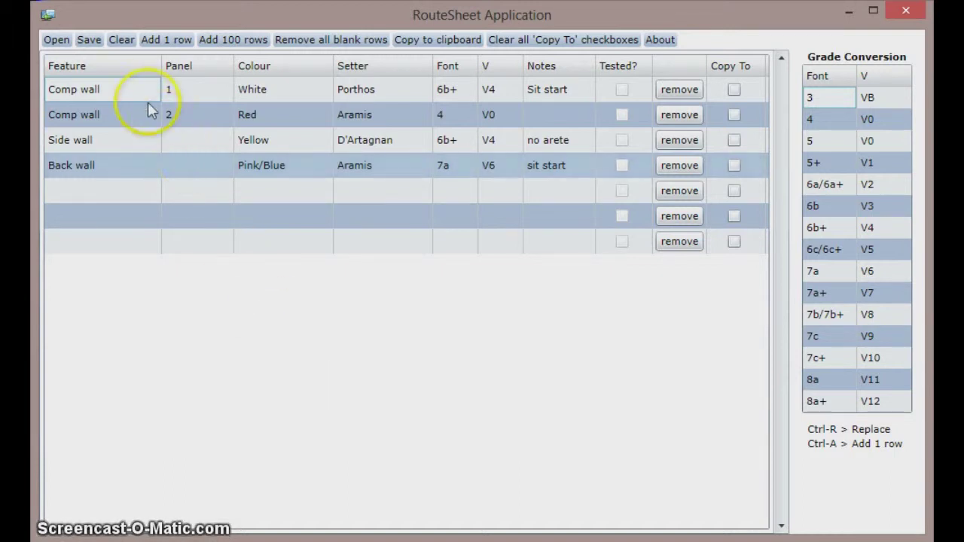
# Start a route in the first blank row with feature Main wall, panel 5 and colour Yellow
pyautogui.click(98, 193)
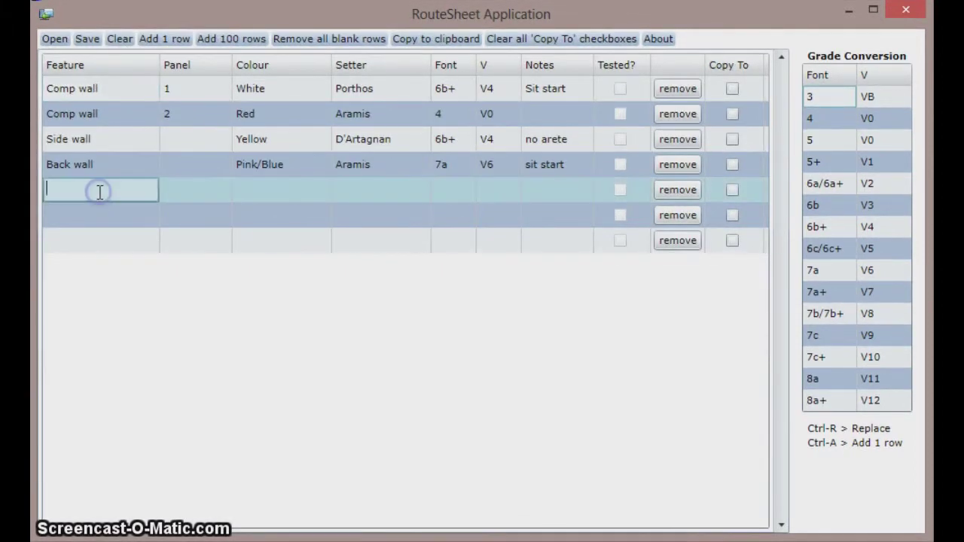
pyautogui.write('Main wall')
pyautogui.click(173, 195)
pyautogui.write('5')
pyautogui.click(265, 197)
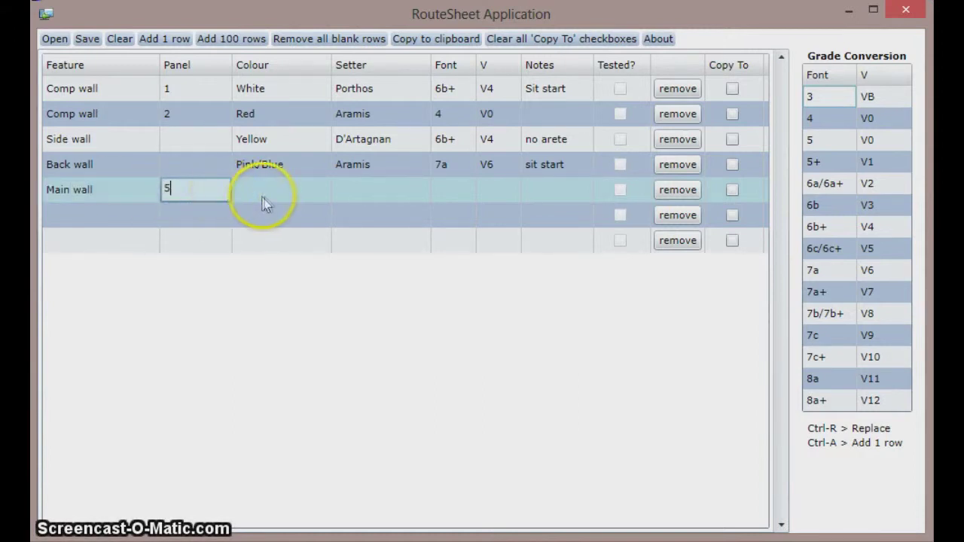
pyautogui.write('Yell')
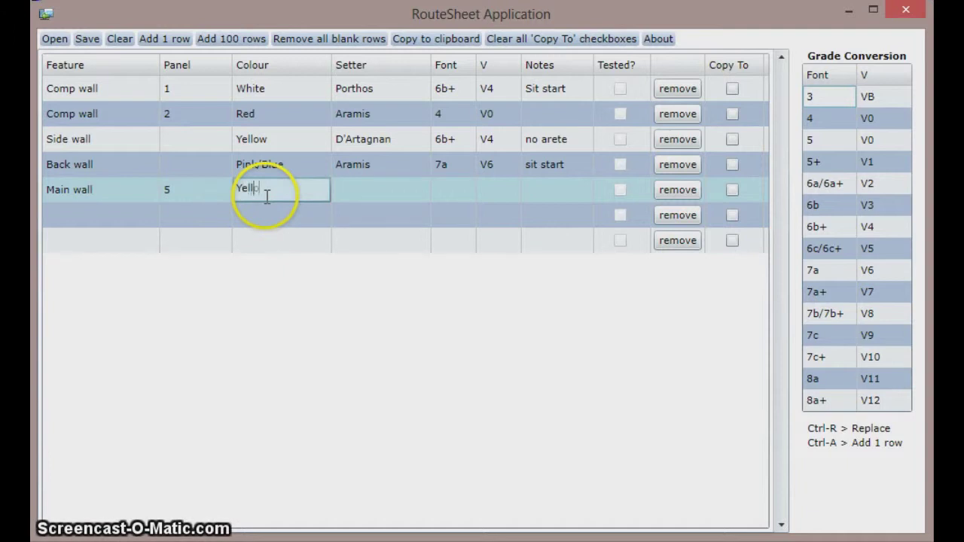
pyautogui.write('ow')
# Complete the Main wall route with the setter's name, Font grade 6a and the note "s/s 7a without arete"
pyautogui.click(379, 190)
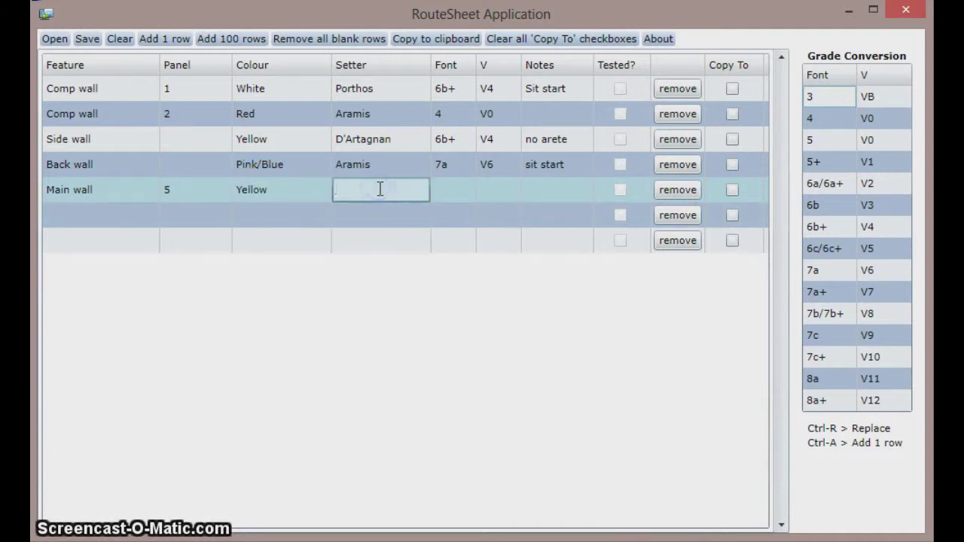
pyautogui.write('Nigel')
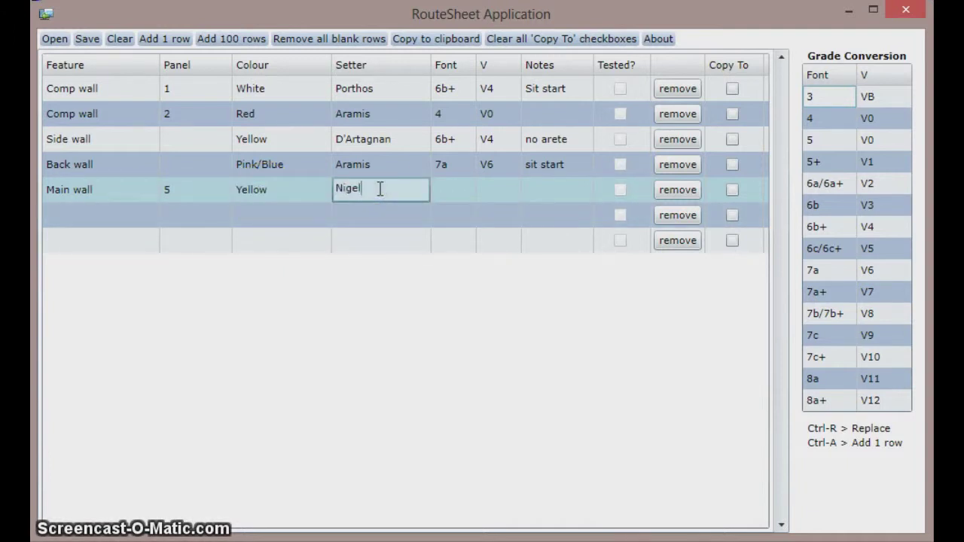
pyautogui.click(451, 190)
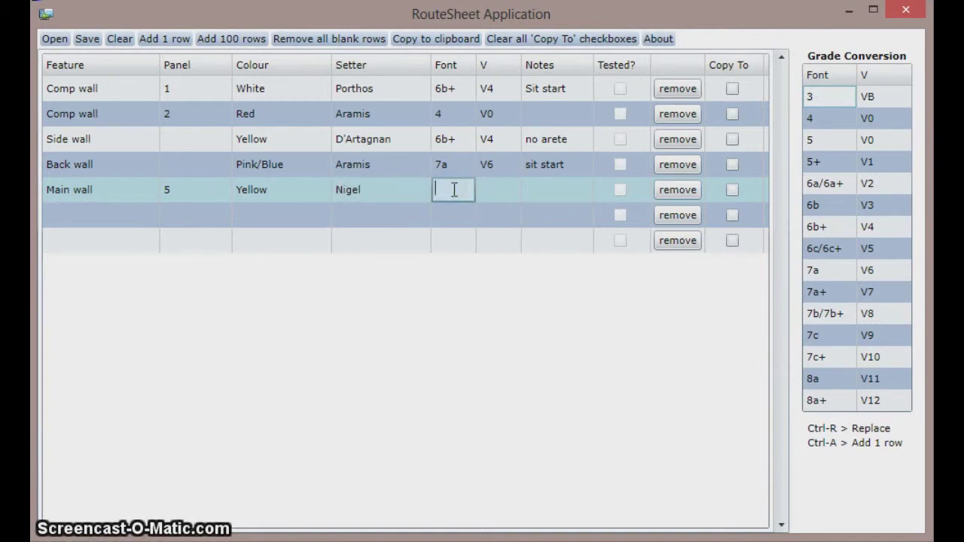
pyautogui.write('6a')
pyautogui.click(541, 192)
pyautogui.write('s/s')
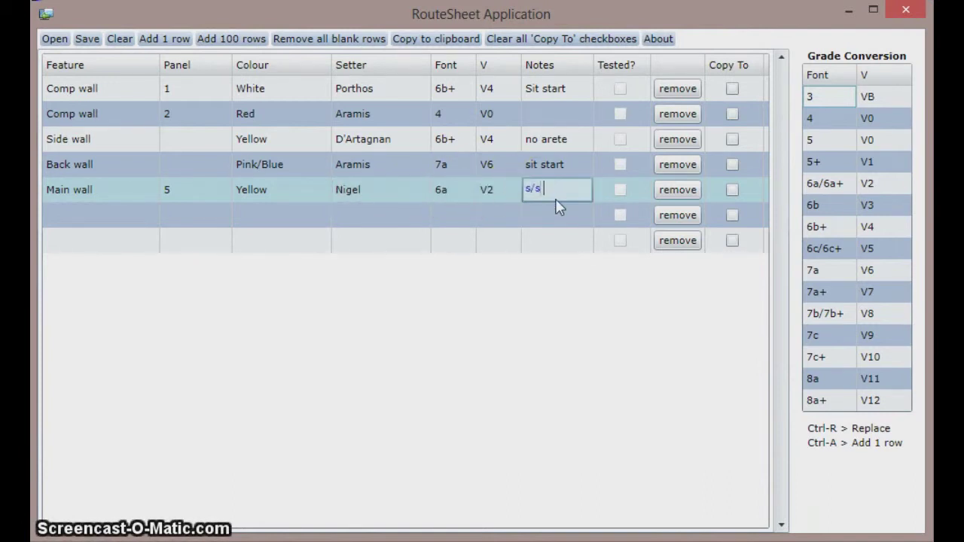
pyautogui.write(' 7a without arete')
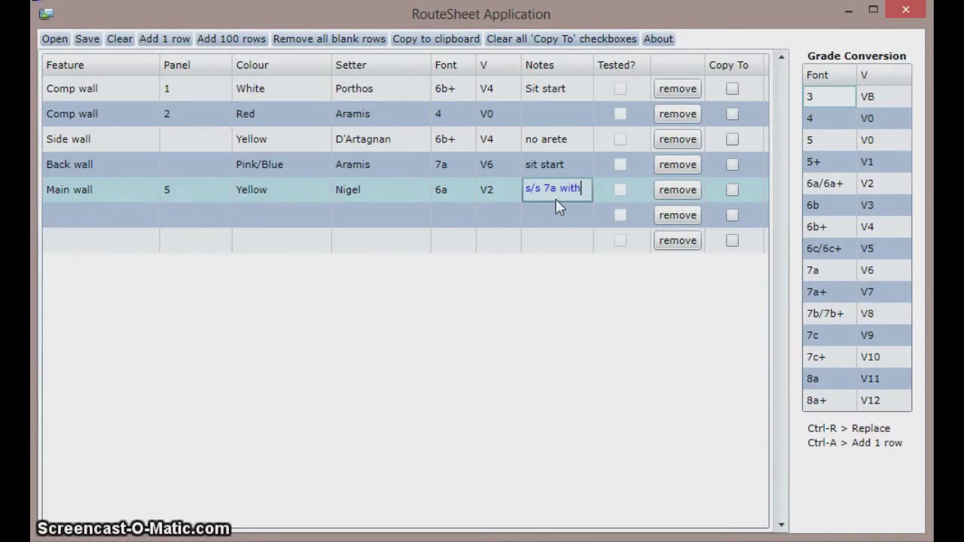
pyautogui.click(644, 388)
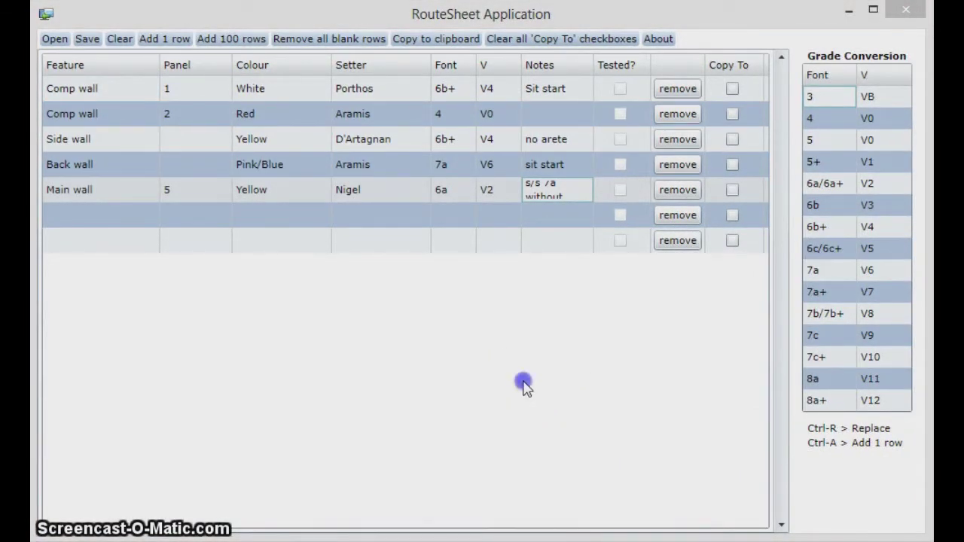
# Add four blank rows to the route sheet
pyautogui.hotkey('ctrl', 'a')
pyautogui.hotkey('ctrl', 'a')
pyautogui.hotkey('ctrl', 'a')
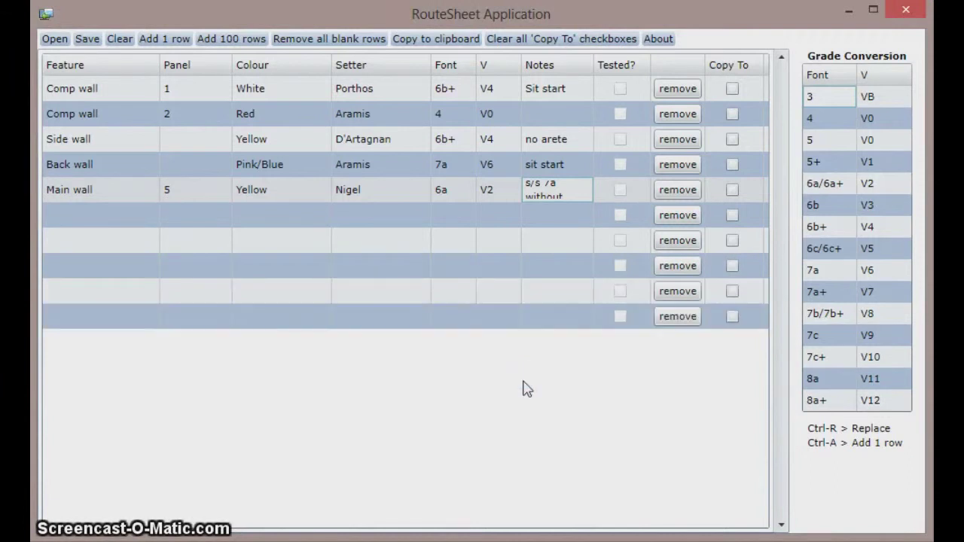
pyautogui.hotkey('ctrl', 'a')
# Mark all six blank rows as Copy To targets
pyautogui.click(735, 220)
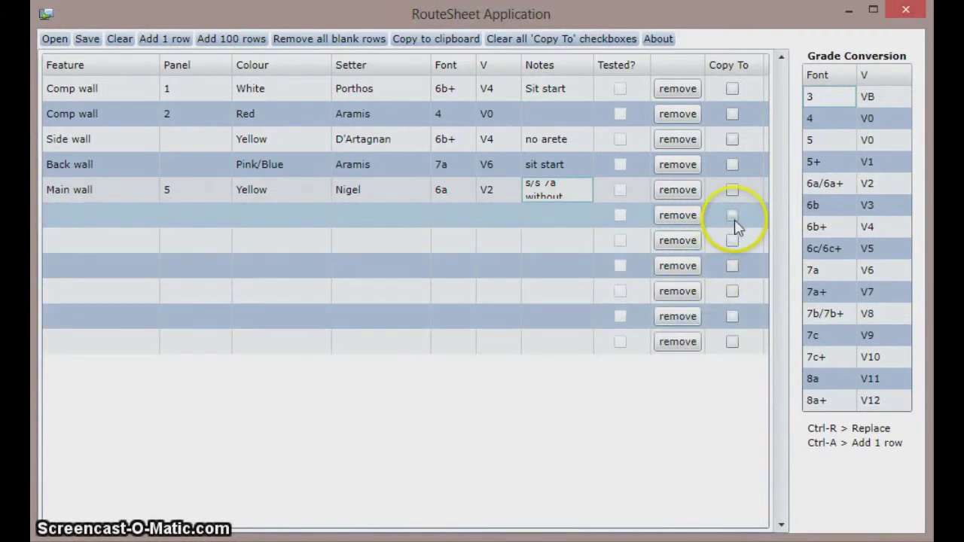
pyautogui.click(734, 242)
pyautogui.click(734, 267)
pyautogui.click(734, 293)
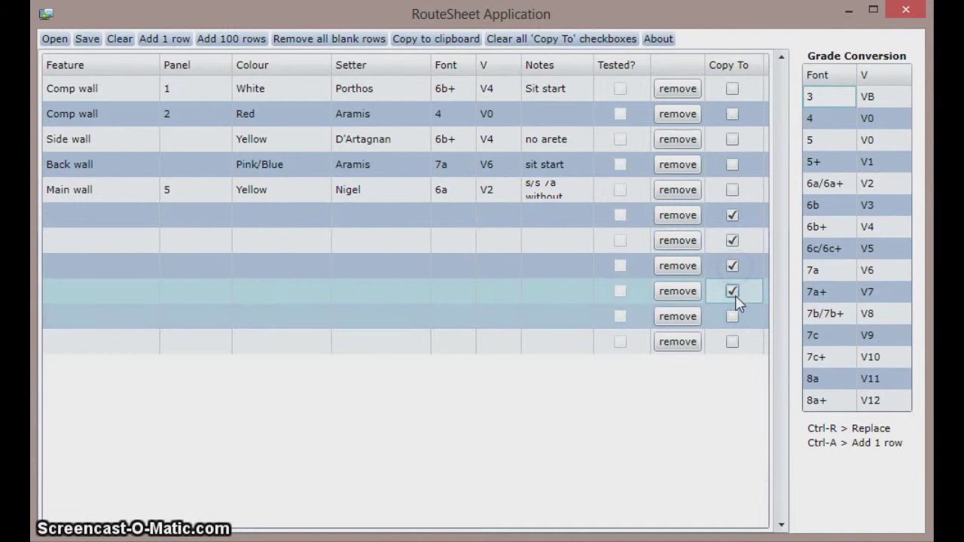
pyautogui.click(733, 316)
pyautogui.click(734, 342)
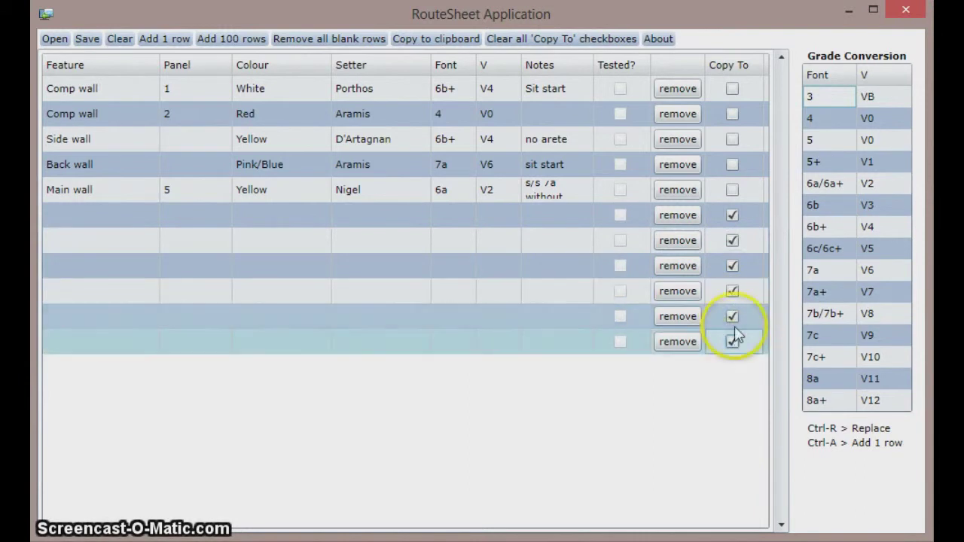
# Copy the Main wall feature and its setter's name from the panel 5 route into the marked rows
pyautogui.click(81, 191)
pyautogui.hotkey('ctrl', 'r')
pyautogui.click(340, 190)
pyautogui.hotkey('ctrl', 'r')
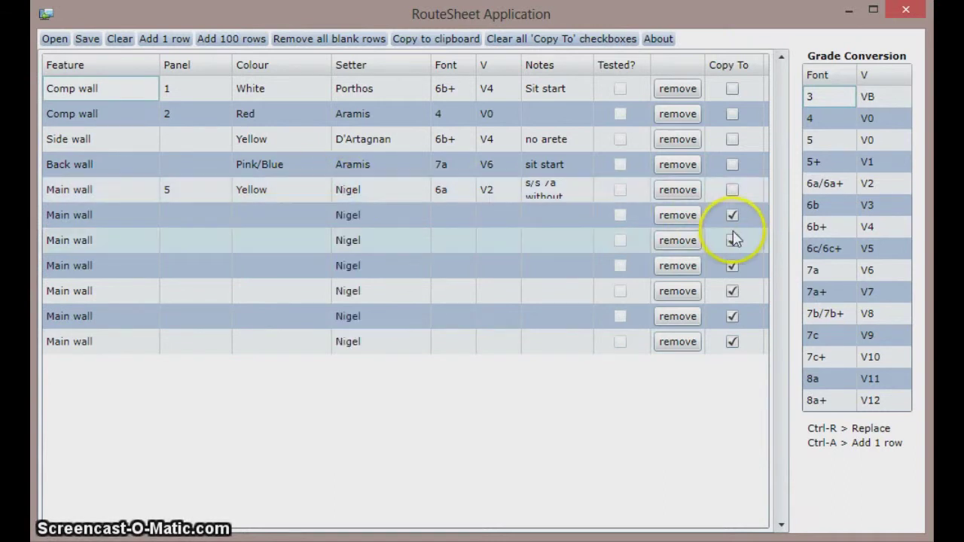
# Clear the Copy To mark from the last five Main wall rows, keeping only the one below the panel 5 route
pyautogui.click(734, 343)
pyautogui.click(733, 316)
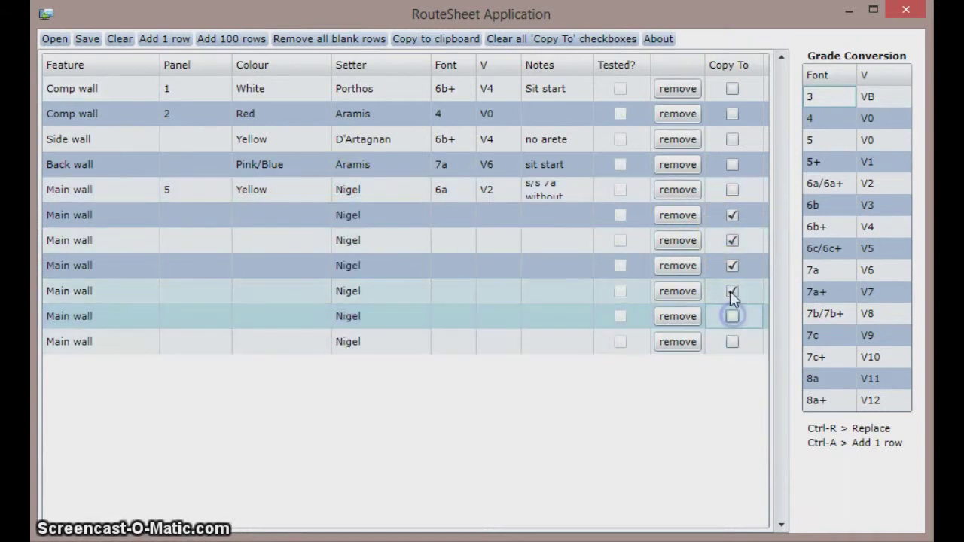
pyautogui.click(732, 291)
pyautogui.click(732, 265)
pyautogui.click(732, 240)
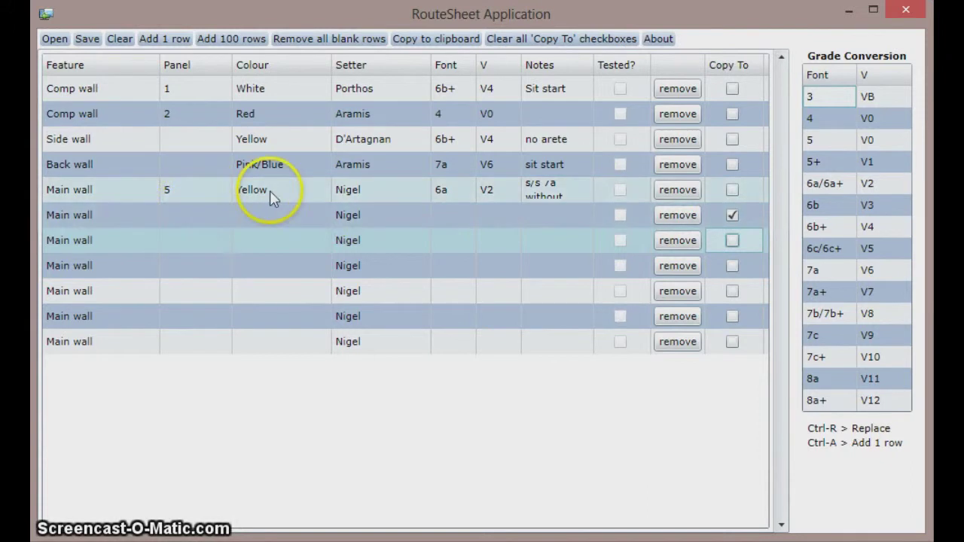
# Copy the colour Yellow and the Side wall's 6b+ grade into the marked Main wall row, then clear its Copy To mark
pyautogui.hotkey('ctrl', 'r')
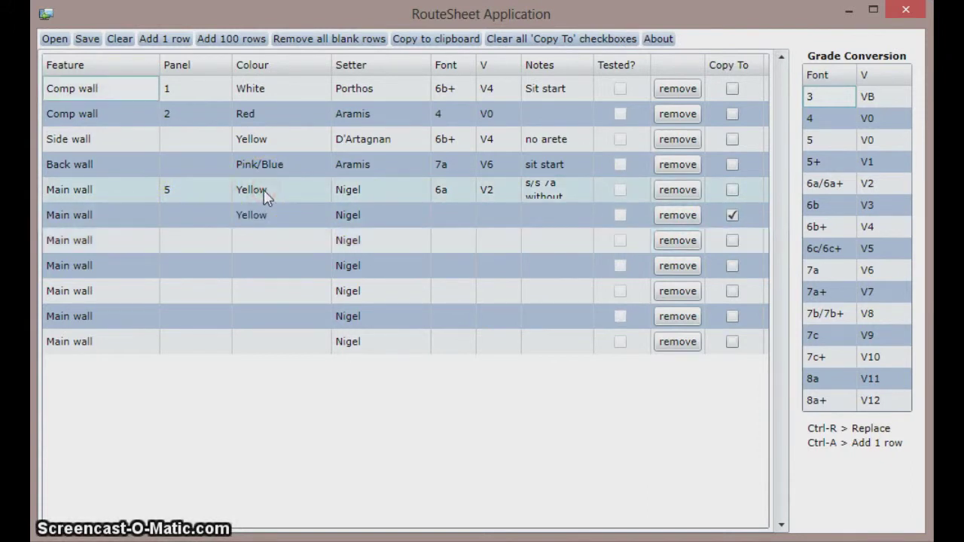
pyautogui.click(447, 143)
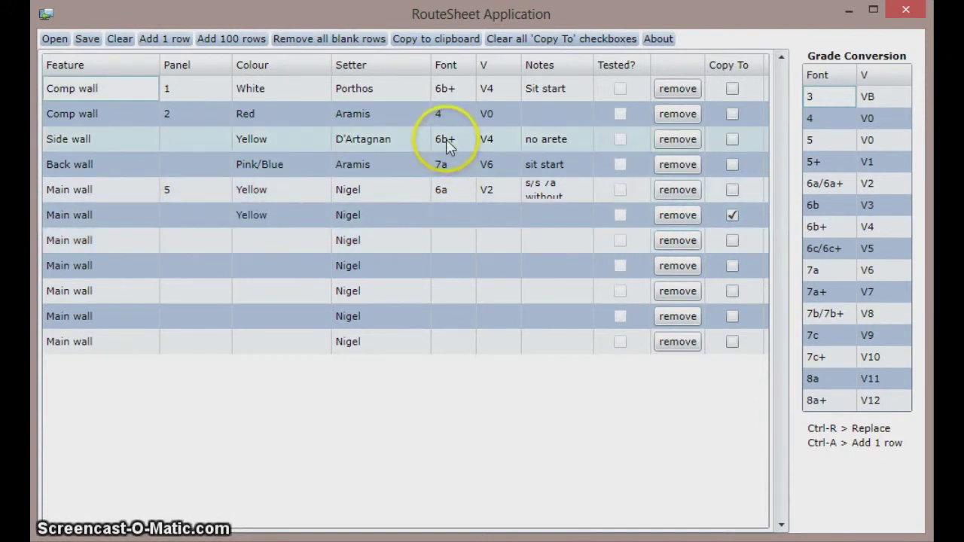
pyautogui.hotkey('ctrl', 'r')
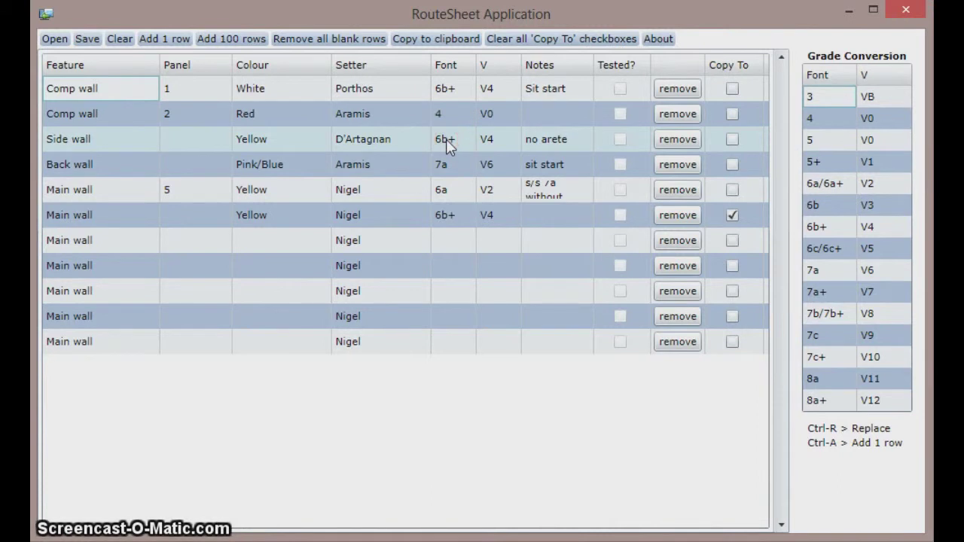
pyautogui.click(732, 216)
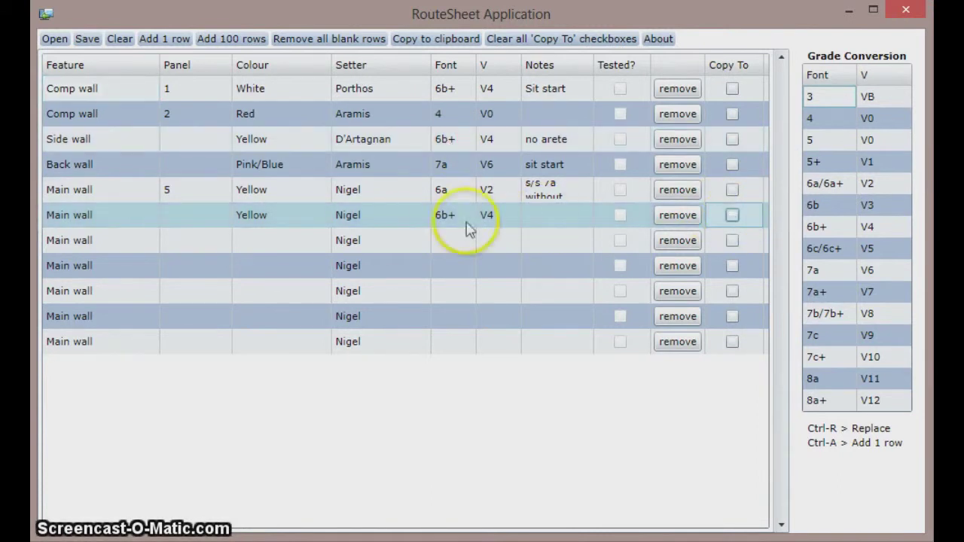
# Fill in the next Main wall row with colour Pink/Blue and Font grade 6a
pyautogui.click(261, 239)
pyautogui.click(271, 241)
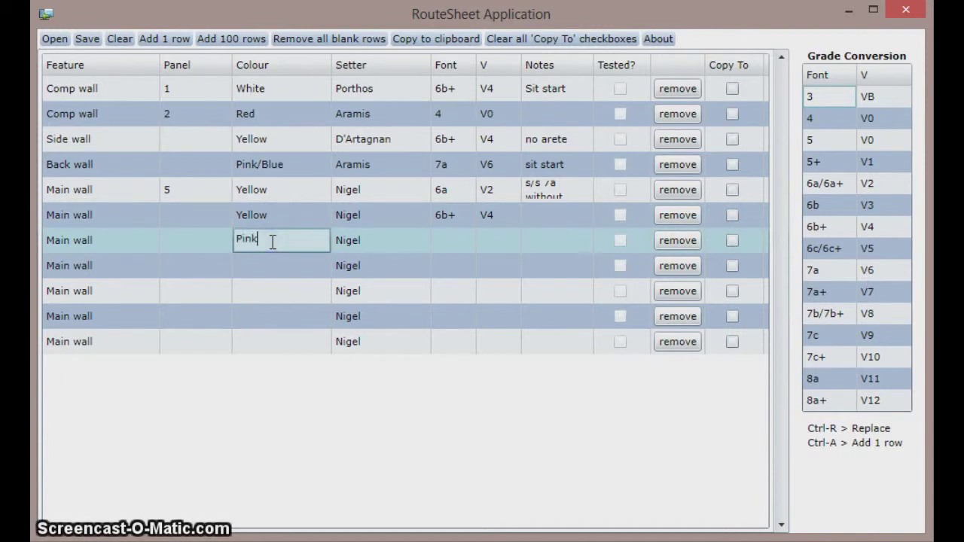
pyautogui.write('Pink/Blue')
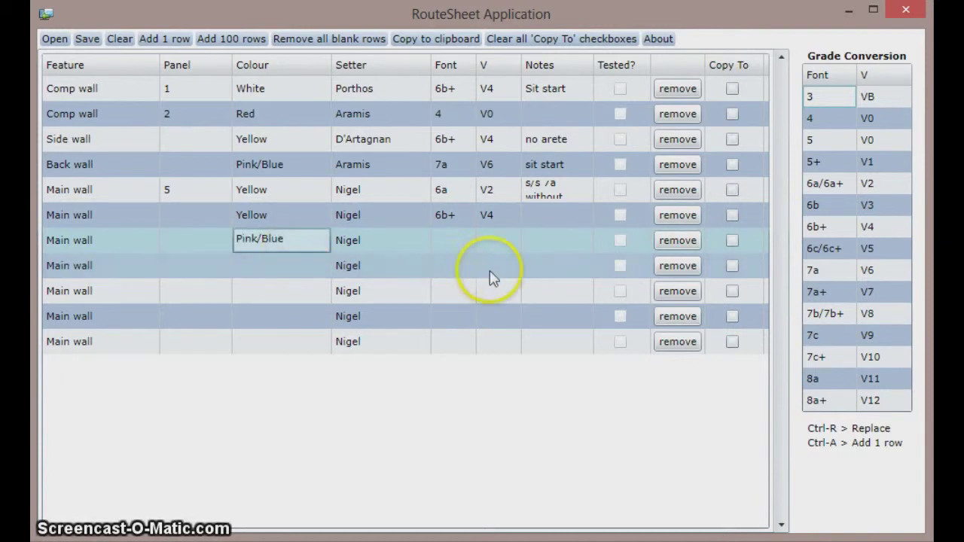
pyautogui.click(456, 249)
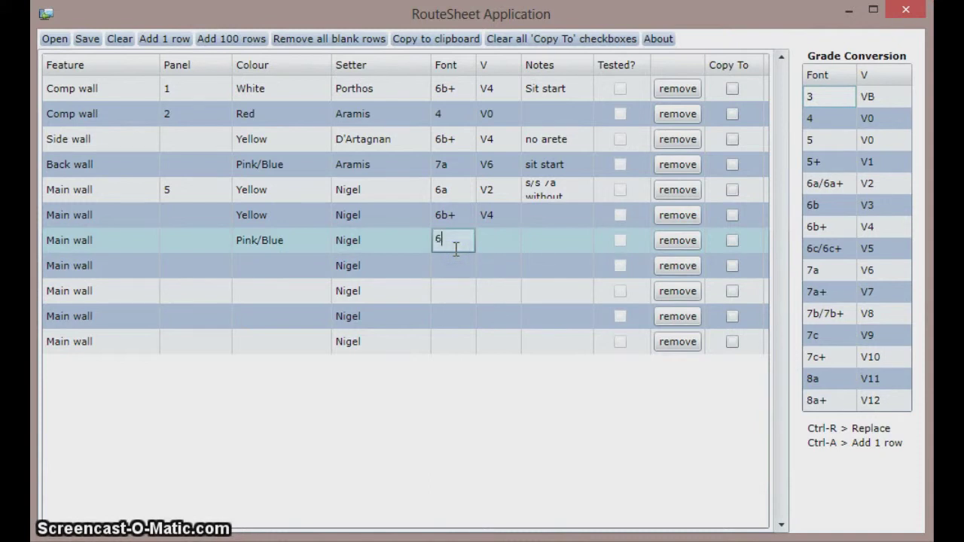
pyautogui.write('6a')
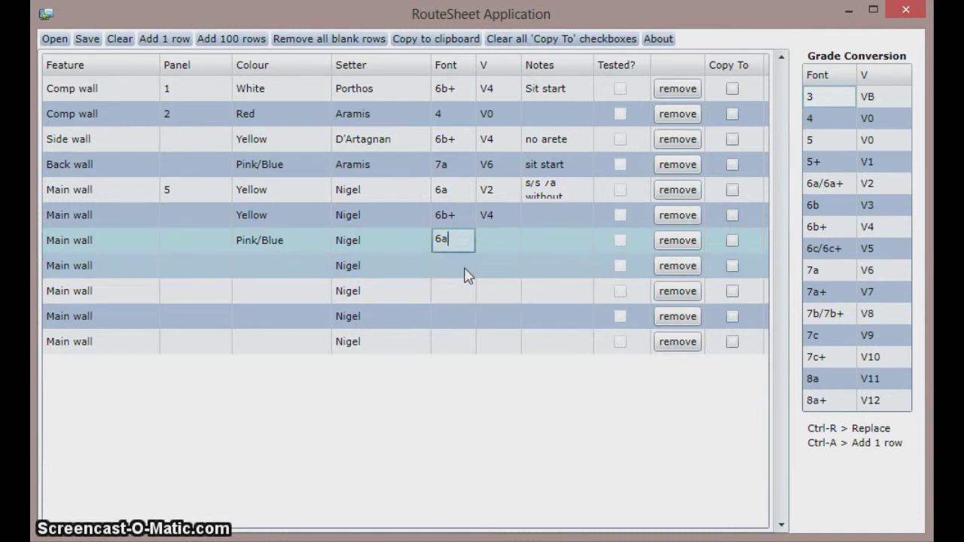
pyautogui.press('Return')
pyautogui.click(498, 471)
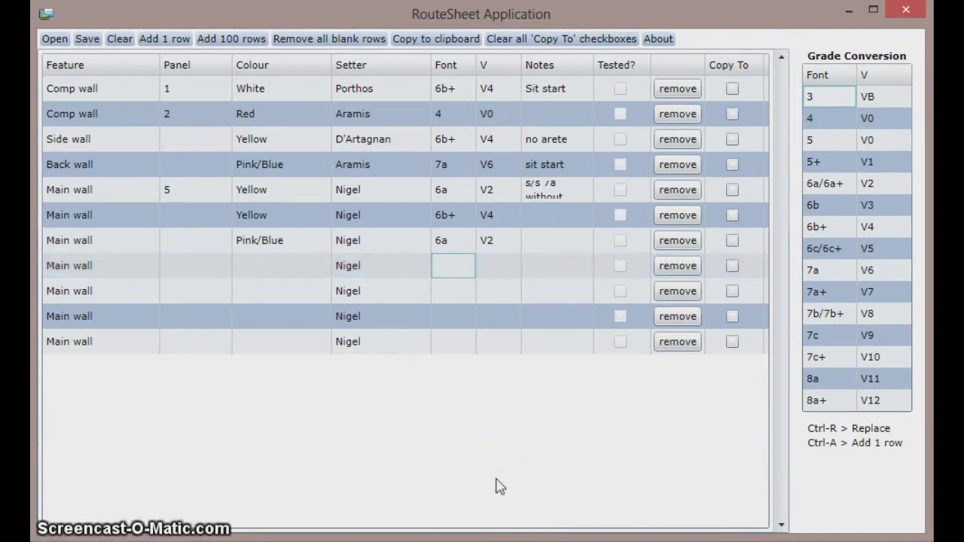
pyautogui.click(816, 491)
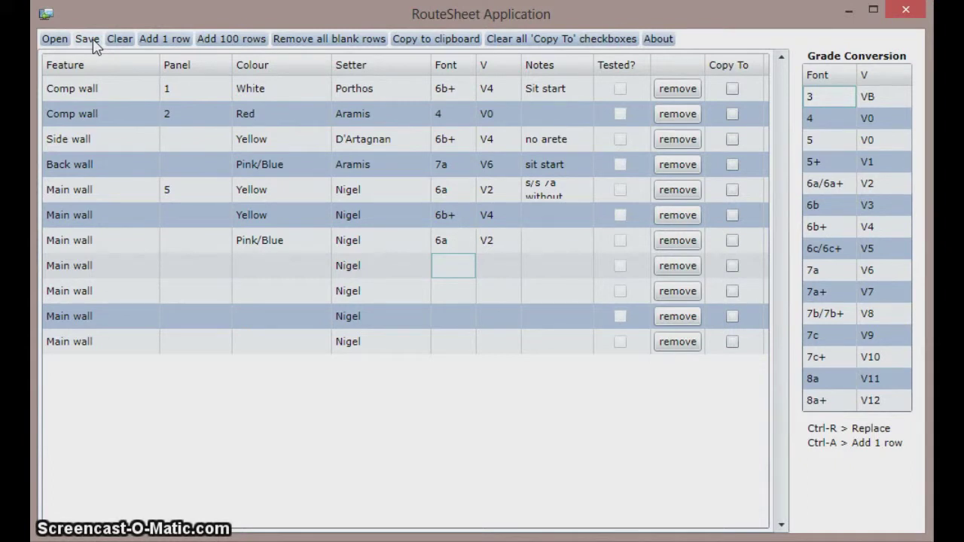
# Remove the four Main wall rows that have no colour or grade filled in
pyautogui.click(286, 42)
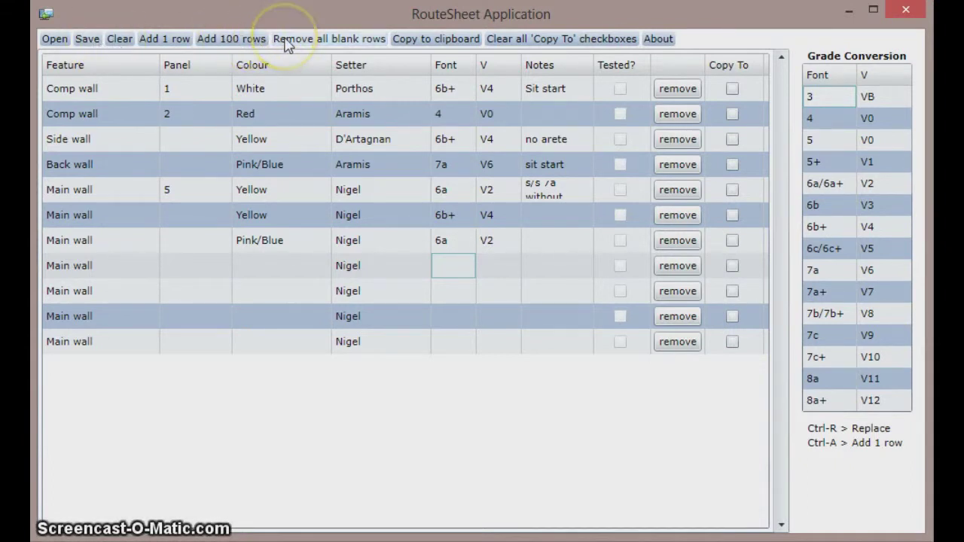
pyautogui.click(670, 344)
pyautogui.click(679, 312)
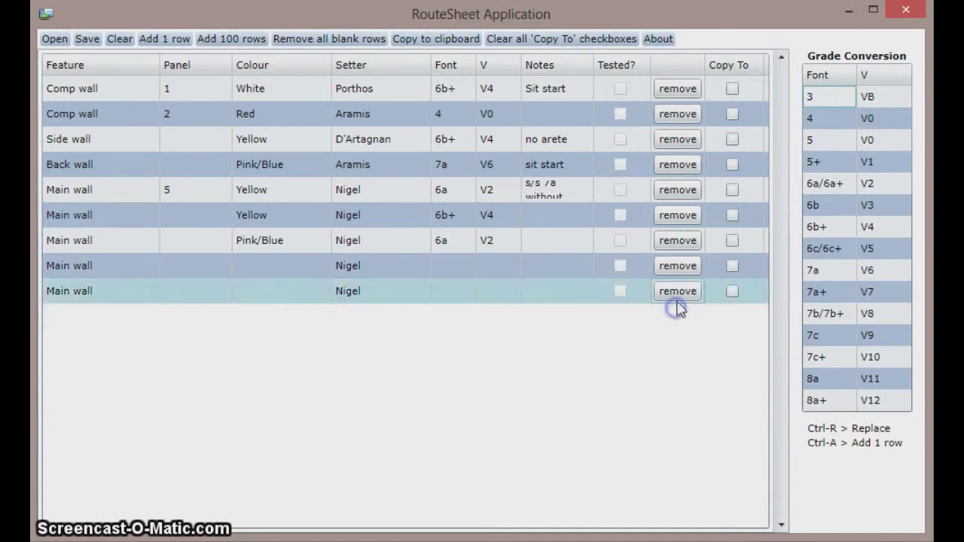
pyautogui.click(678, 291)
pyautogui.click(678, 265)
pyautogui.click(87, 40)
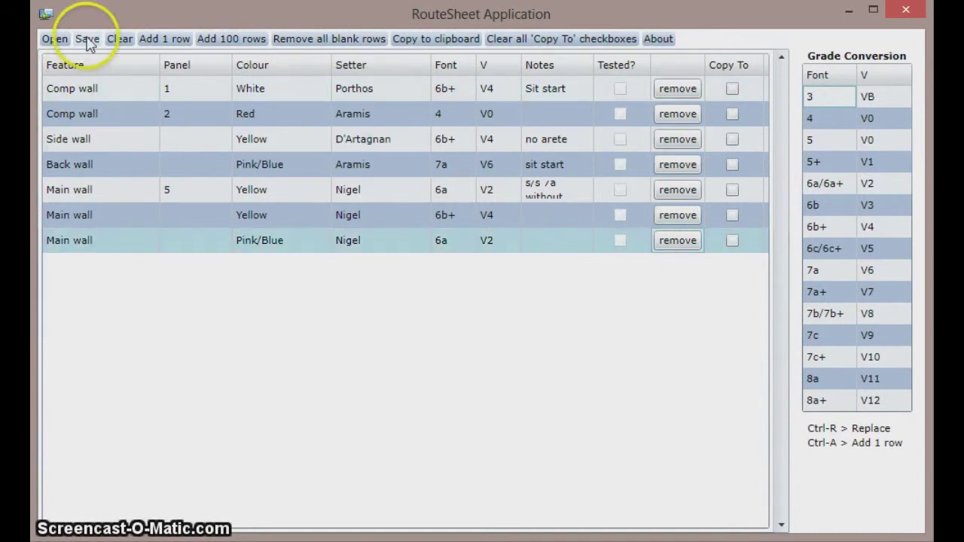
# Sort the routes by colour, by feature and by panel in turn
pyautogui.click(91, 60)
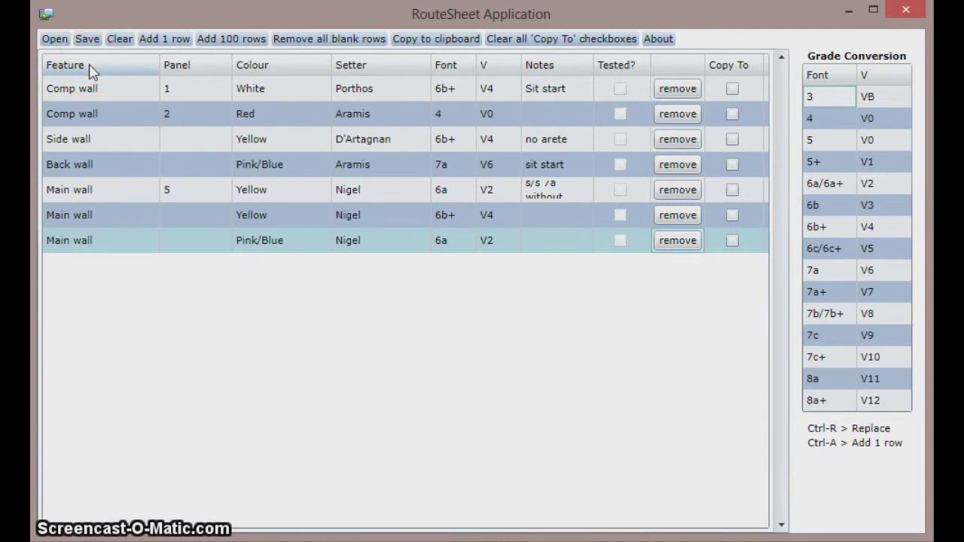
pyautogui.click(241, 68)
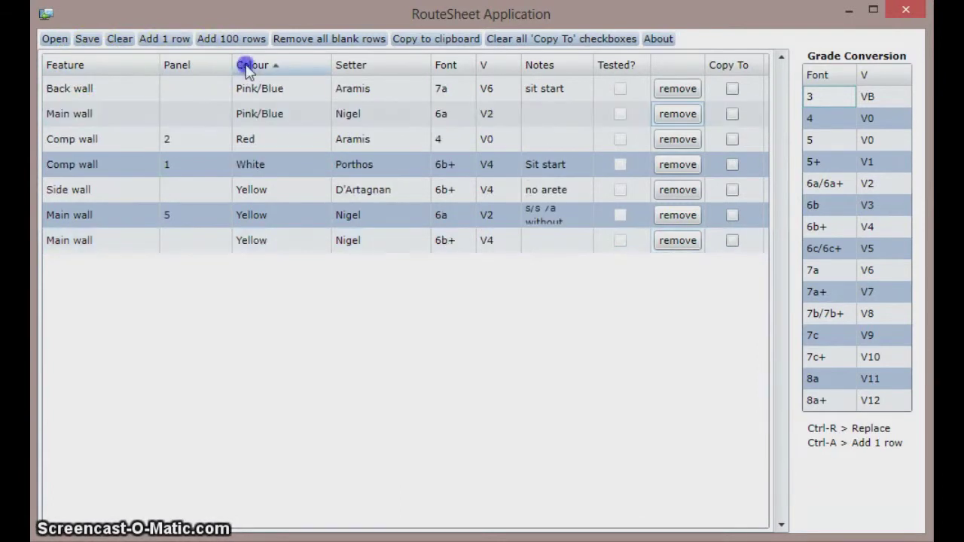
pyautogui.click(73, 62)
pyautogui.click(187, 65)
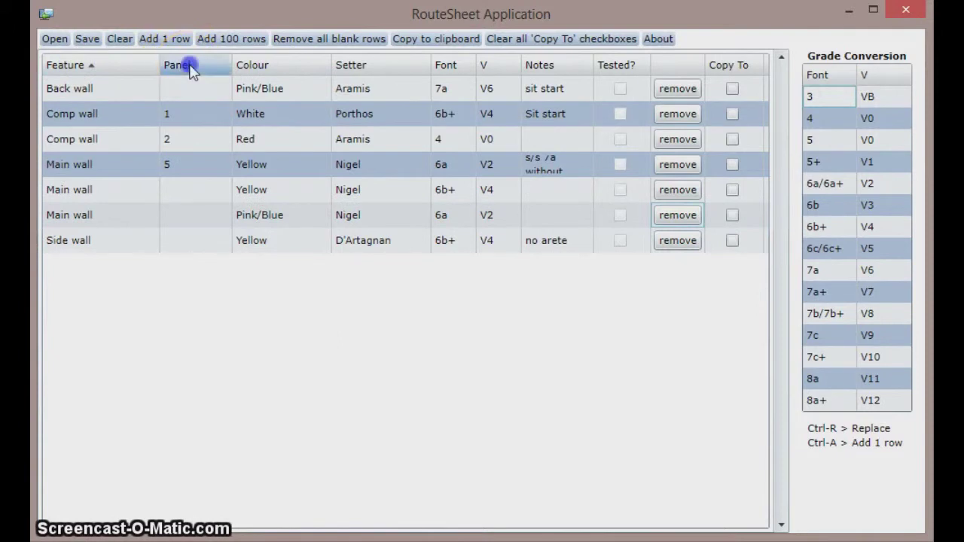
# Sort the routes by Font grade, trying descending order and finishing in ascending order
pyautogui.click(452, 67)
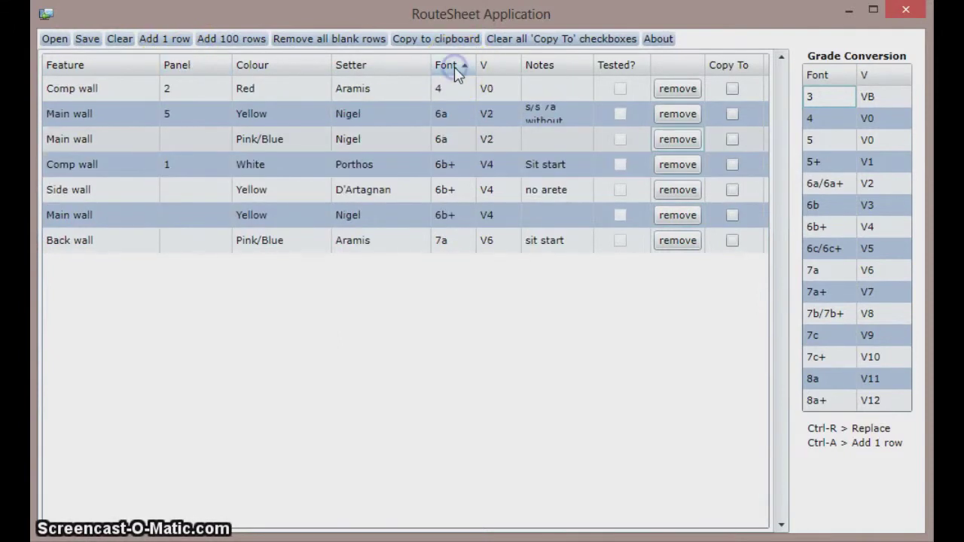
pyautogui.click(455, 72)
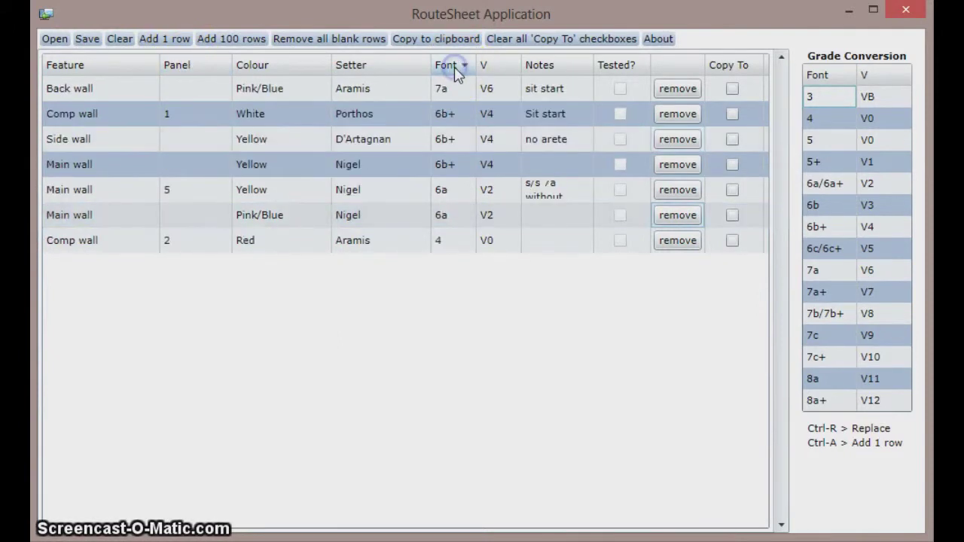
pyautogui.click(455, 71)
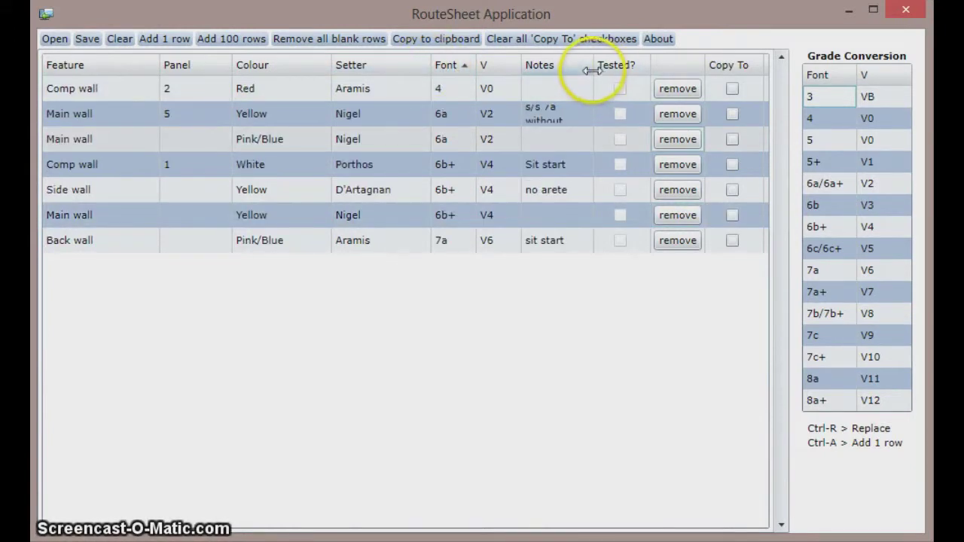
# Widen the Notes column until the whole note on the panel 5 route fits on one line
pyautogui.moveTo(594, 66); pyautogui.dragTo(660, 66)
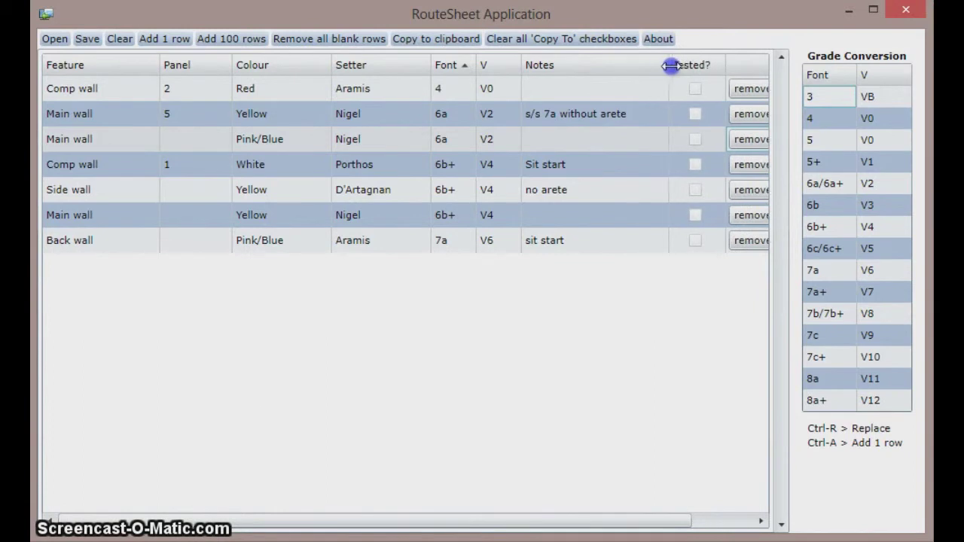
pyautogui.moveTo(671, 66)
pyautogui.mouseDown()
pyautogui.moveTo(743, 68)
pyautogui.moveTo(666, 66)
pyautogui.mouseUp()
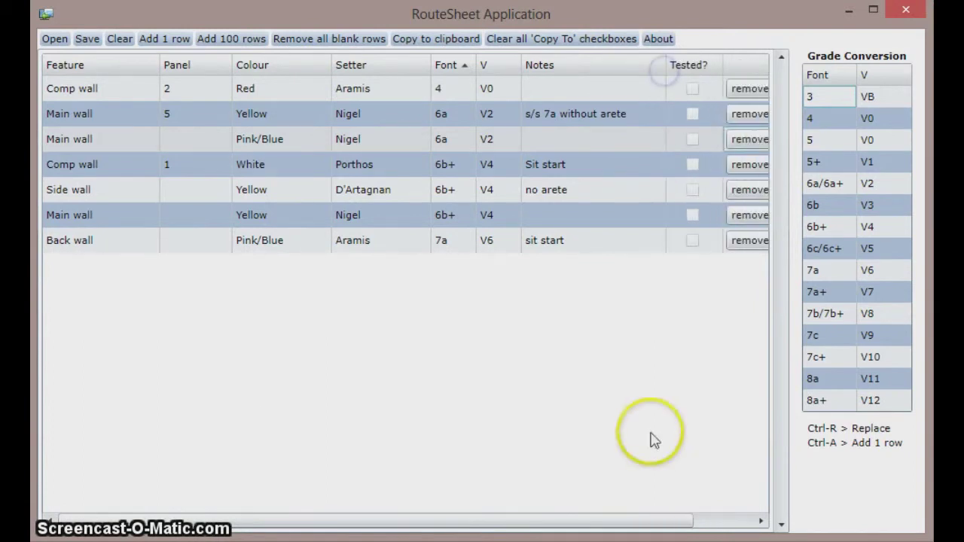
pyautogui.moveTo(629, 520); pyautogui.dragTo(572, 529)
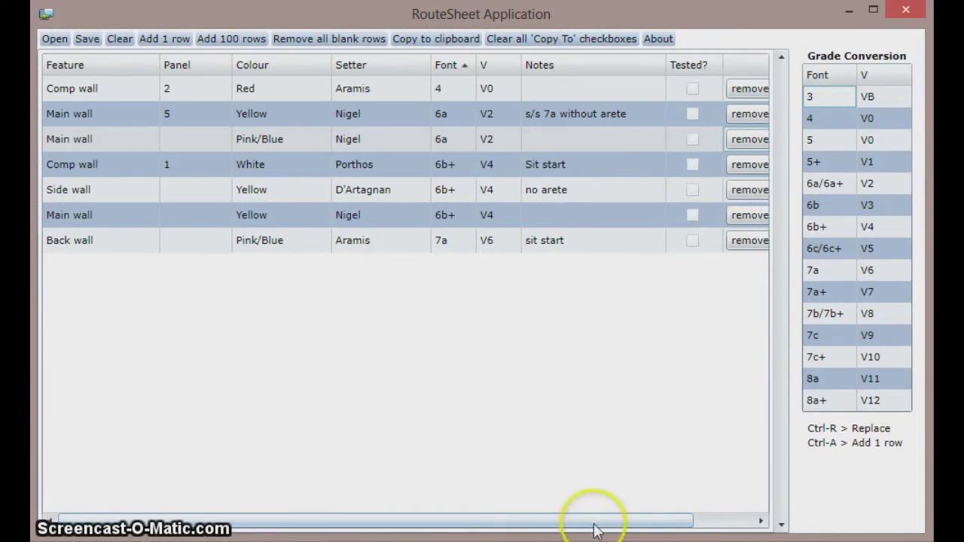
# Shorten the application window until the route list needs vertical scrolling, and stretch it back to full height
pyautogui.moveTo(669, 527); pyautogui.dragTo(650, 233)
pyautogui.moveTo(789, 173)
pyautogui.mouseDown()
pyautogui.moveTo(788, 219)
pyautogui.moveTo(785, 149)
pyautogui.moveTo(792, 164)
pyautogui.mouseUp()
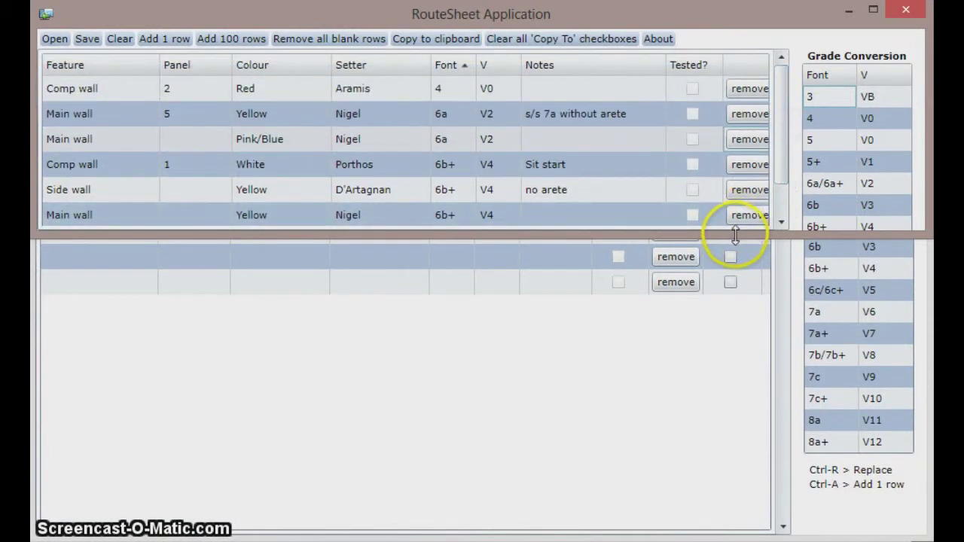
pyautogui.moveTo(735, 236); pyautogui.dragTo(772, 535)
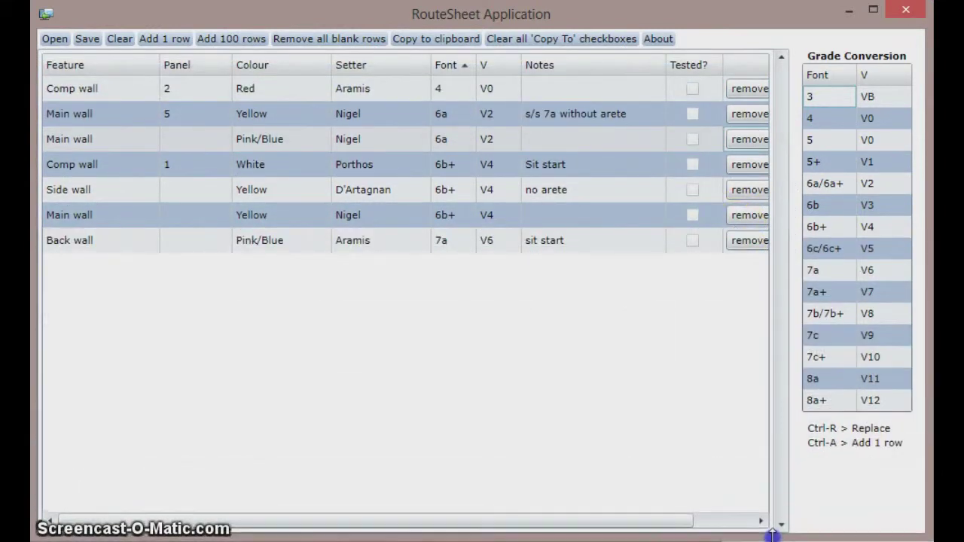
pyautogui.click(729, 219)
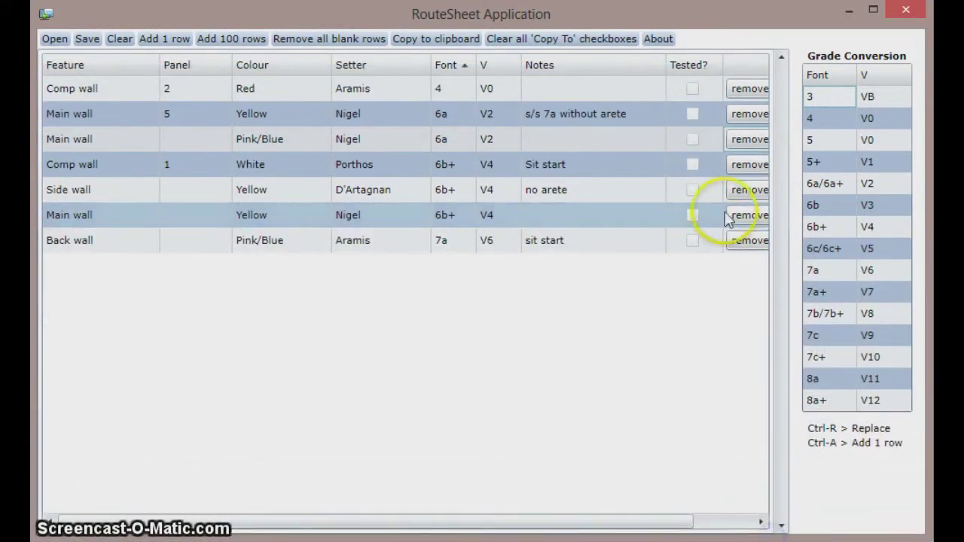
# Copy all the routes to the clipboard for use in a spreadsheet or word processor
pyautogui.click(443, 43)
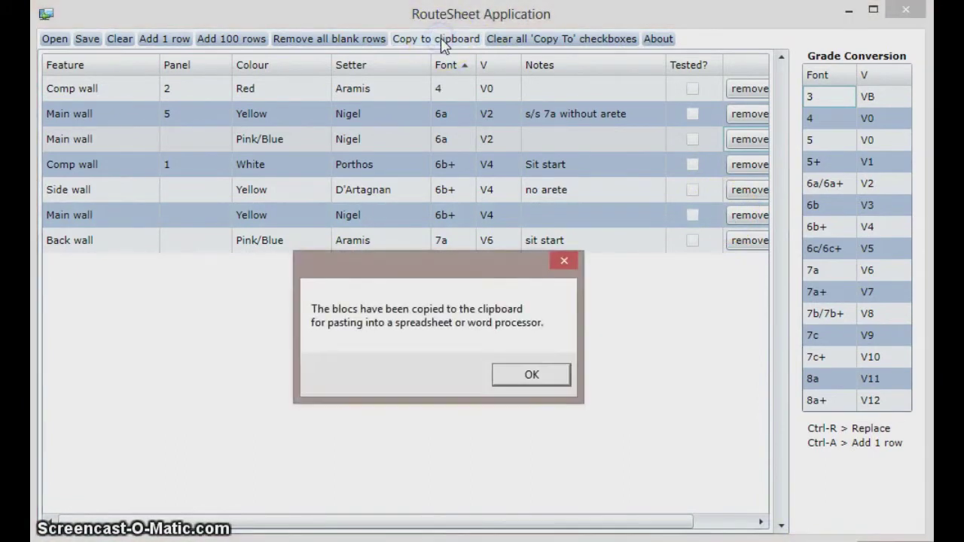
pyautogui.click(543, 381)
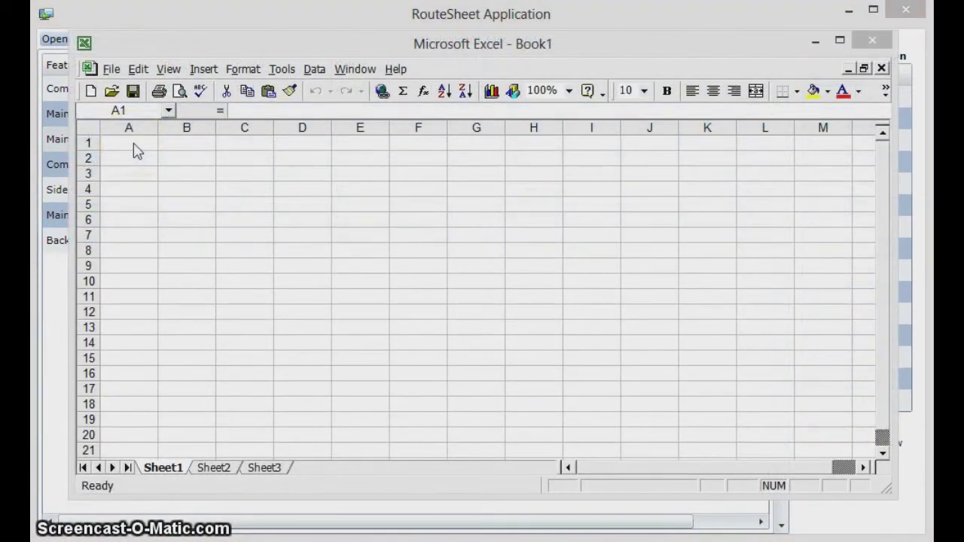
# Switch to Excel and paste the copied routes into Sheet1 of Book1, starting at cell A1
pyautogui.click(135, 148)
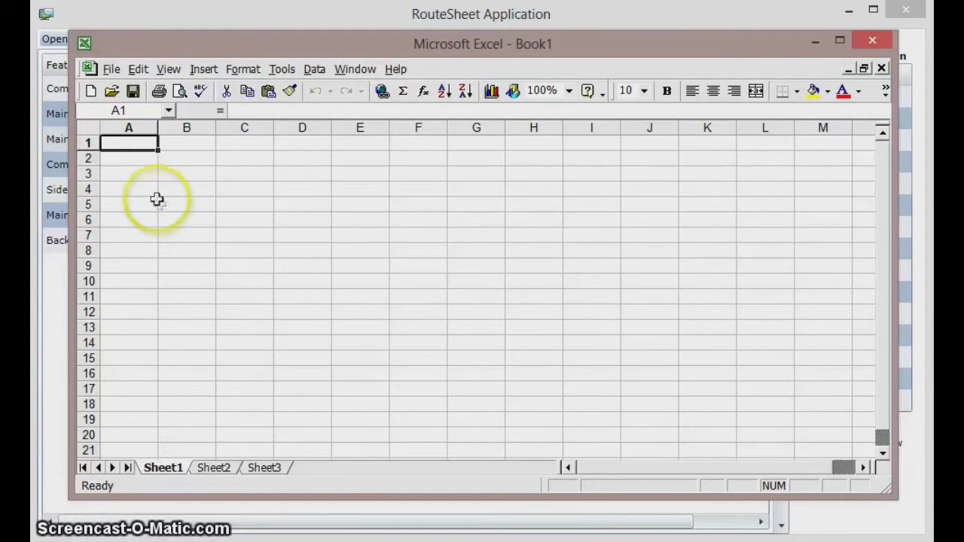
pyautogui.click(139, 69)
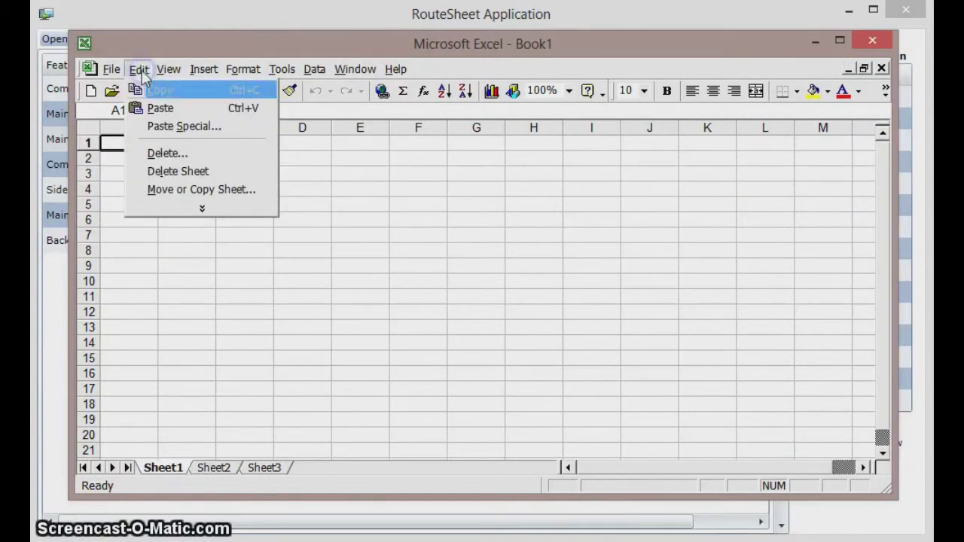